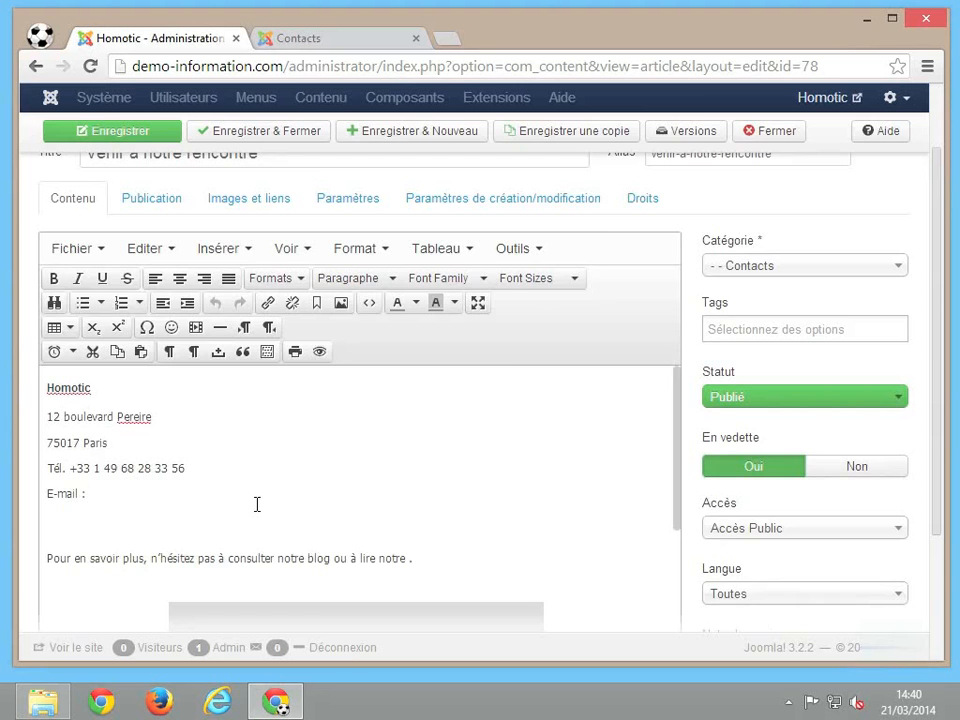
Type the company contact e-mail after 'E-mail :', add a new line, and select the address.
scroll(258, 507, up, 2)
scroll(260, 514, down, 2)
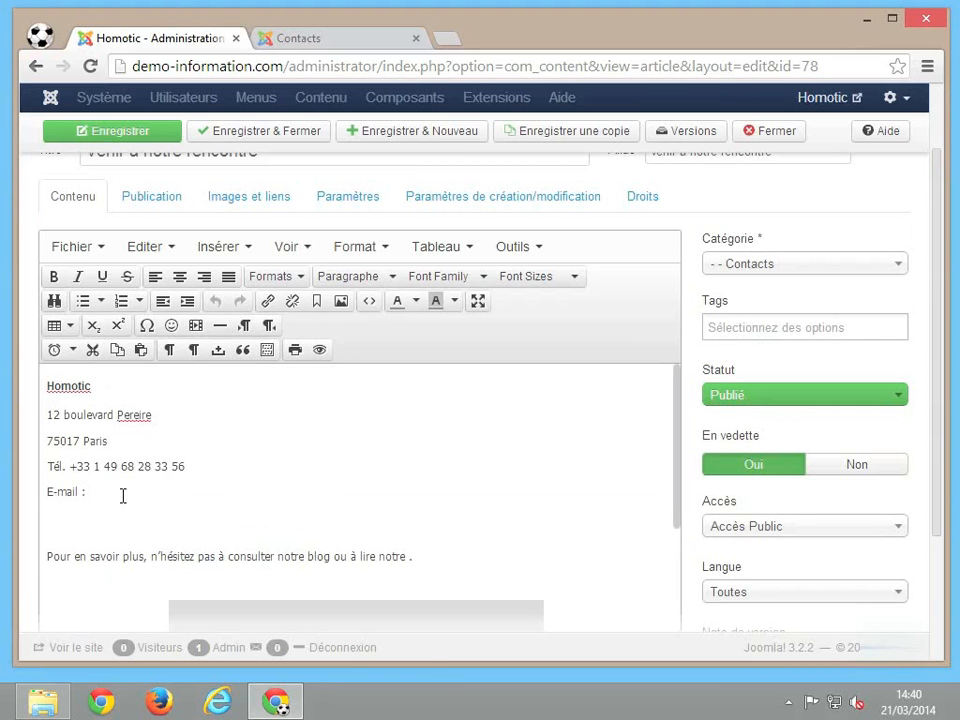
key(Return)
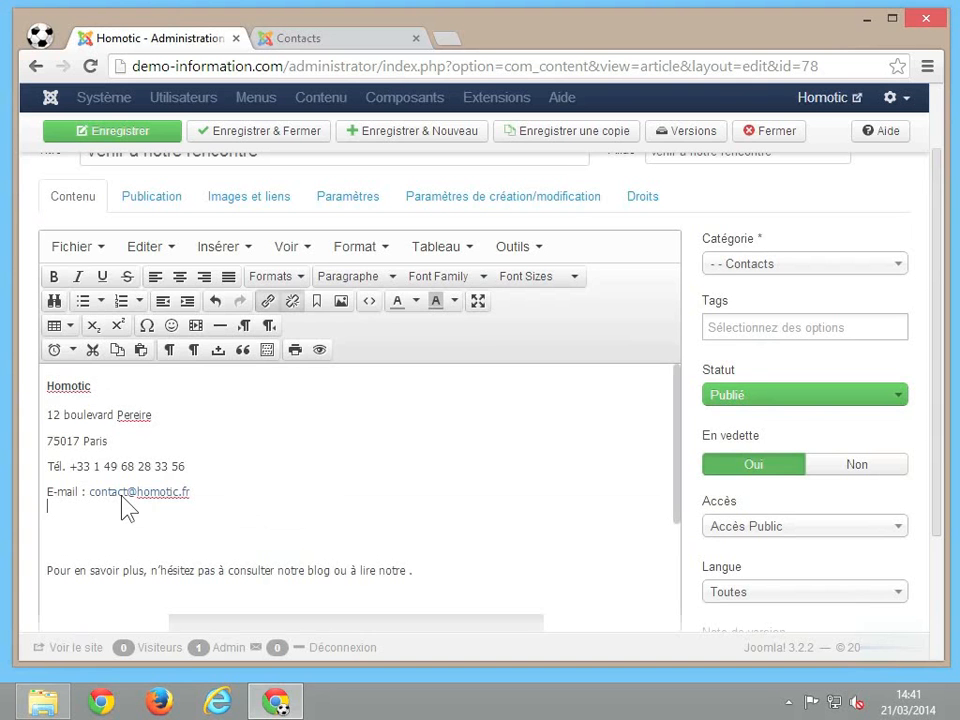
click(122, 496)
drag(192, 492, 90, 493)
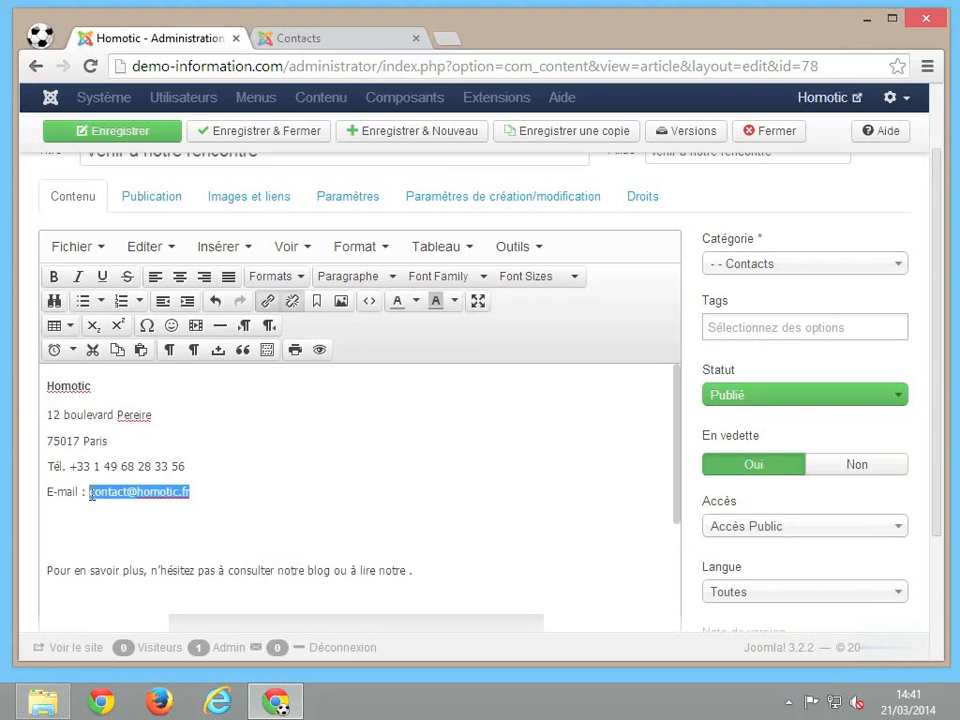
Make the address a mailto link displaying 'Nous écrire', with no new-window target.
click(269, 304)
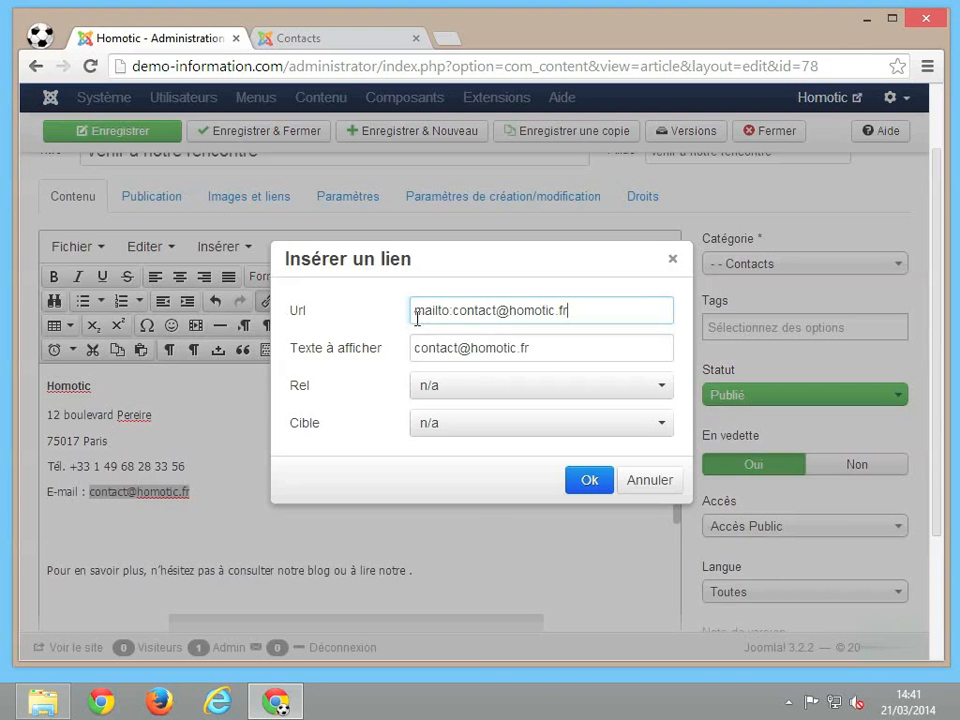
click(461, 314)
triple_click(519, 347)
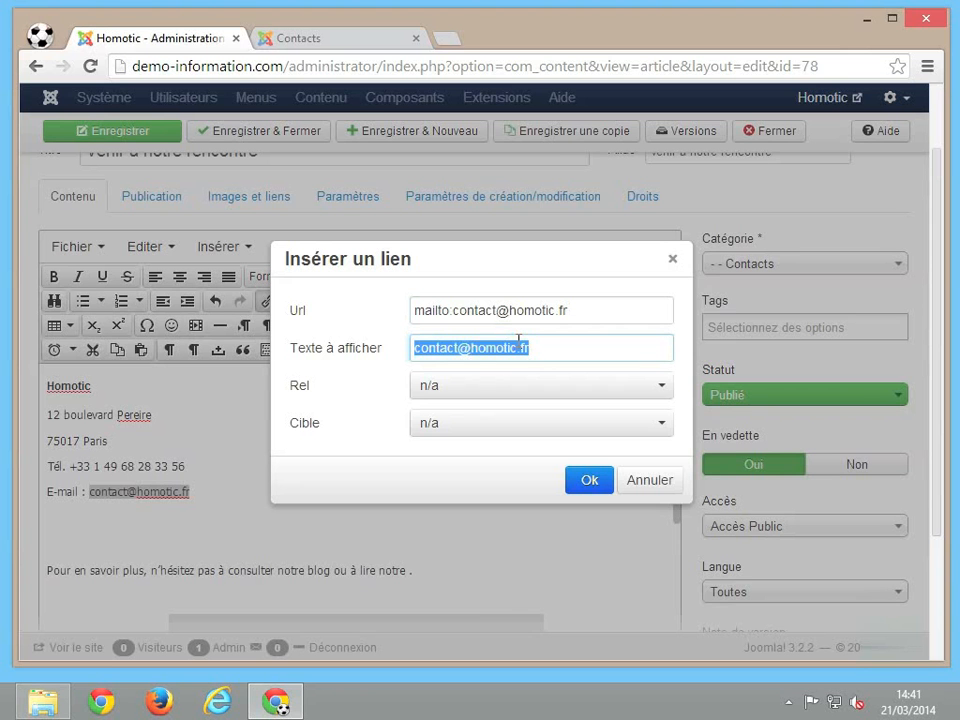
text(N)
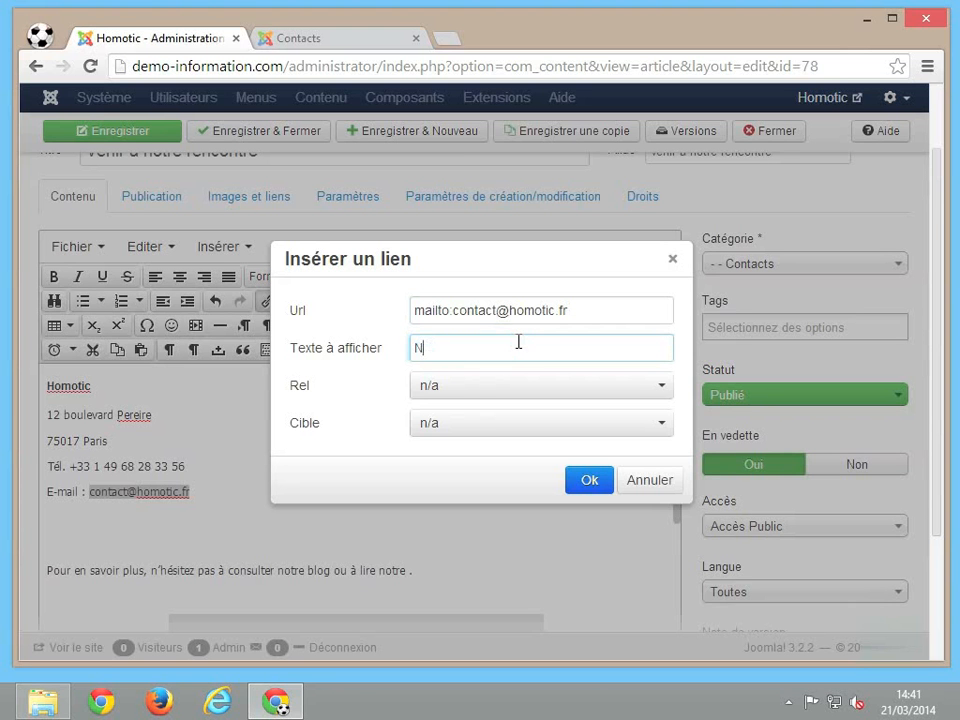
text(ous écrire)
click(572, 424)
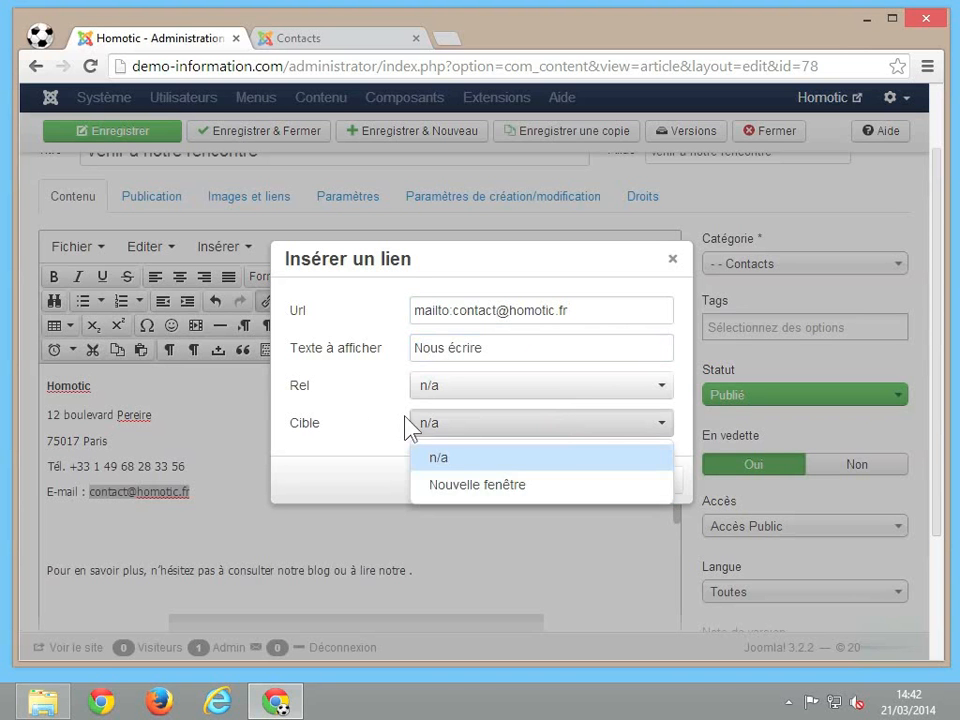
click(377, 426)
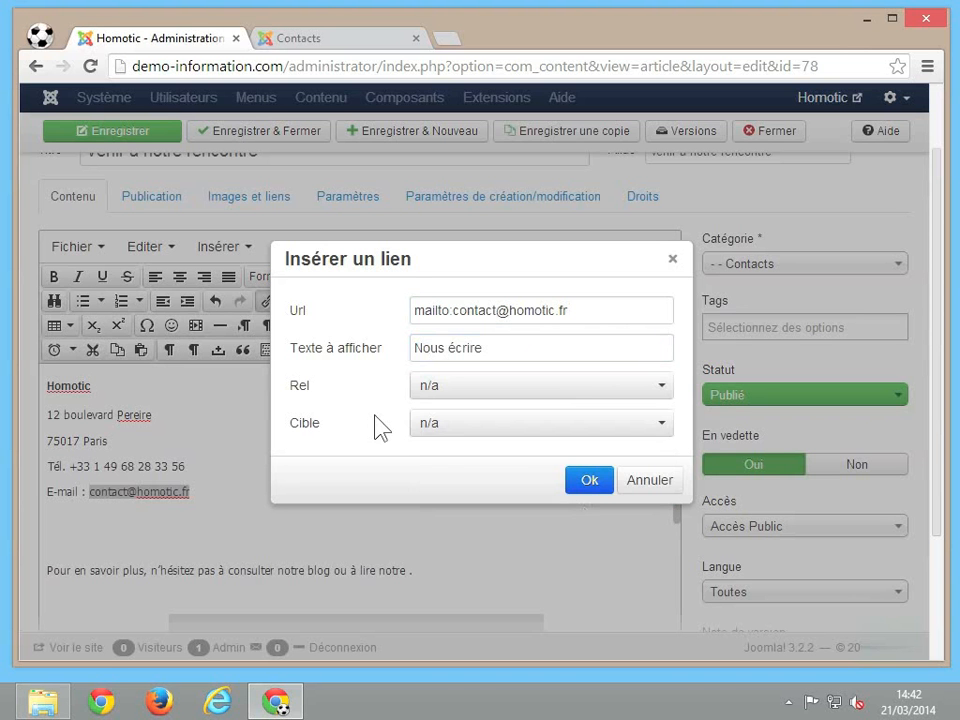
click(591, 494)
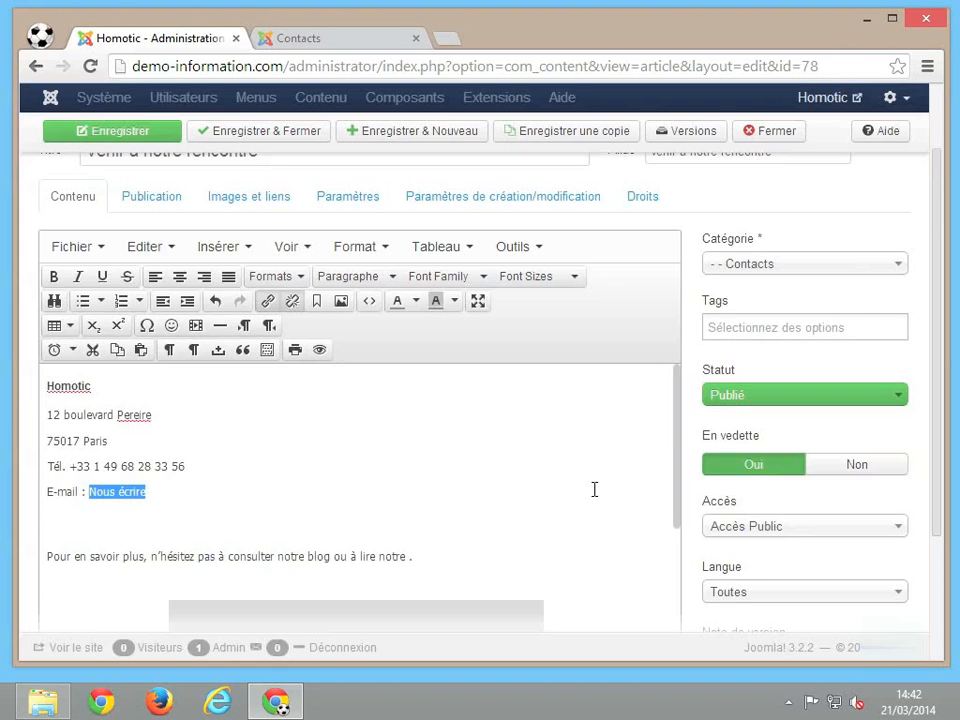
Delete the 'E-mail :' label and space before the Nous écrire link.
click(88, 492)
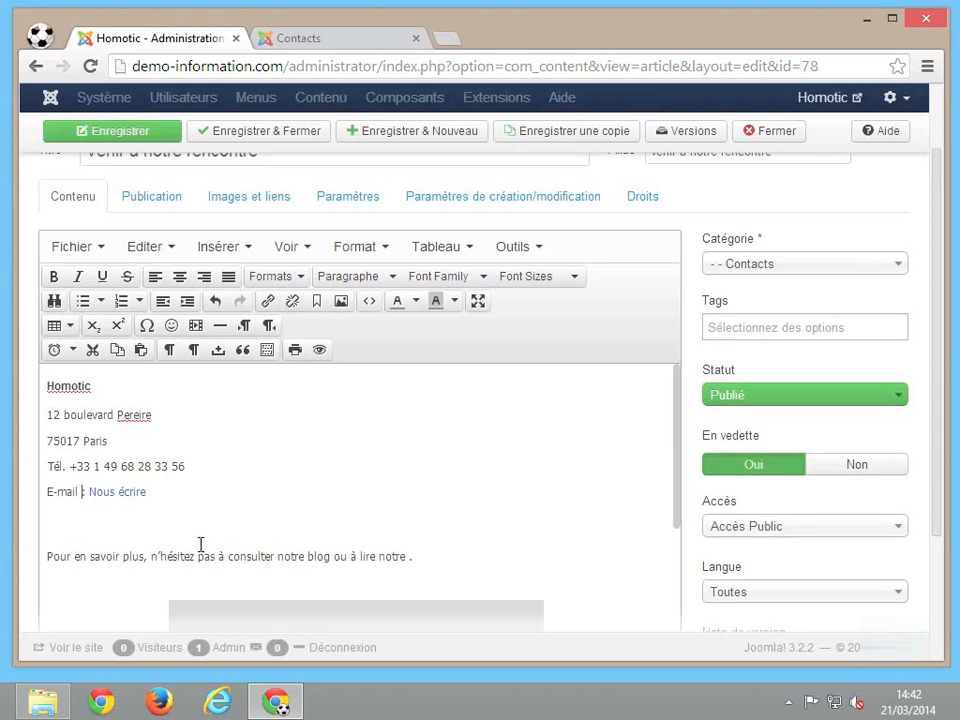
key(Delete)
key(BackSpace)
key(BackSpace)
key(BackSpace)
key(BackSpace)
key(BackSpace)
key(BackSpace)
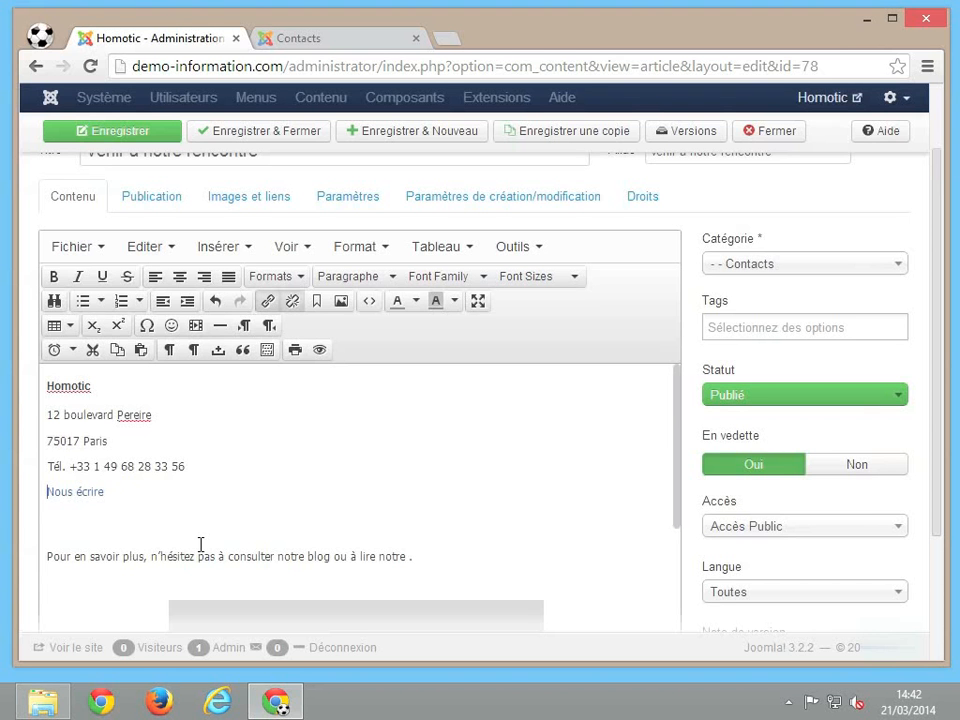
click(200, 544)
scroll(200, 544, down, 1)
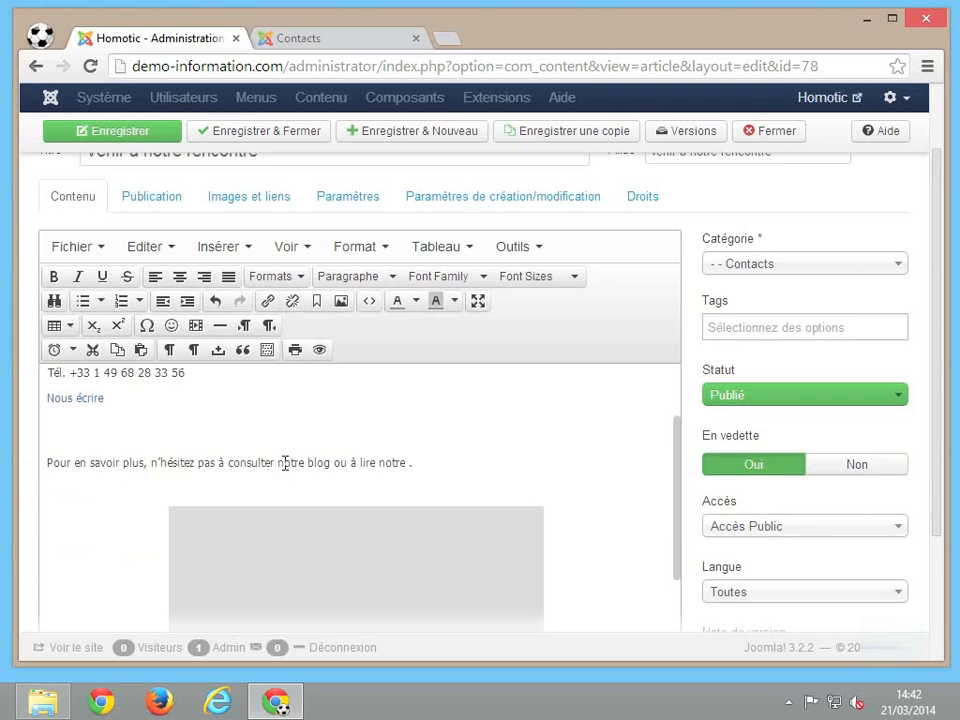
drag(278, 462, 332, 463)
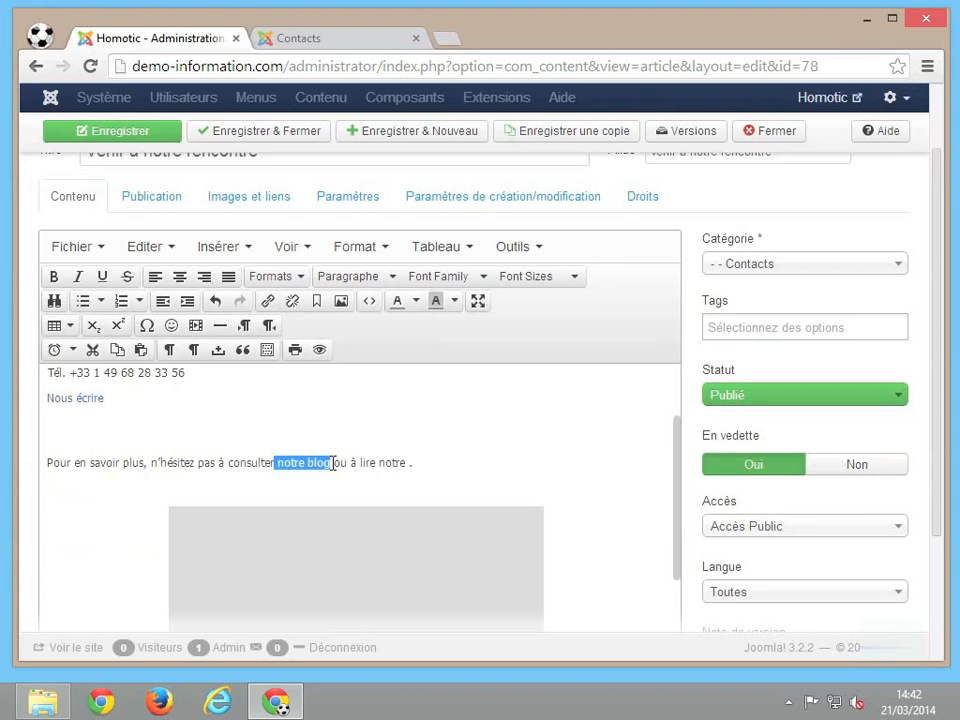
click(267, 302)
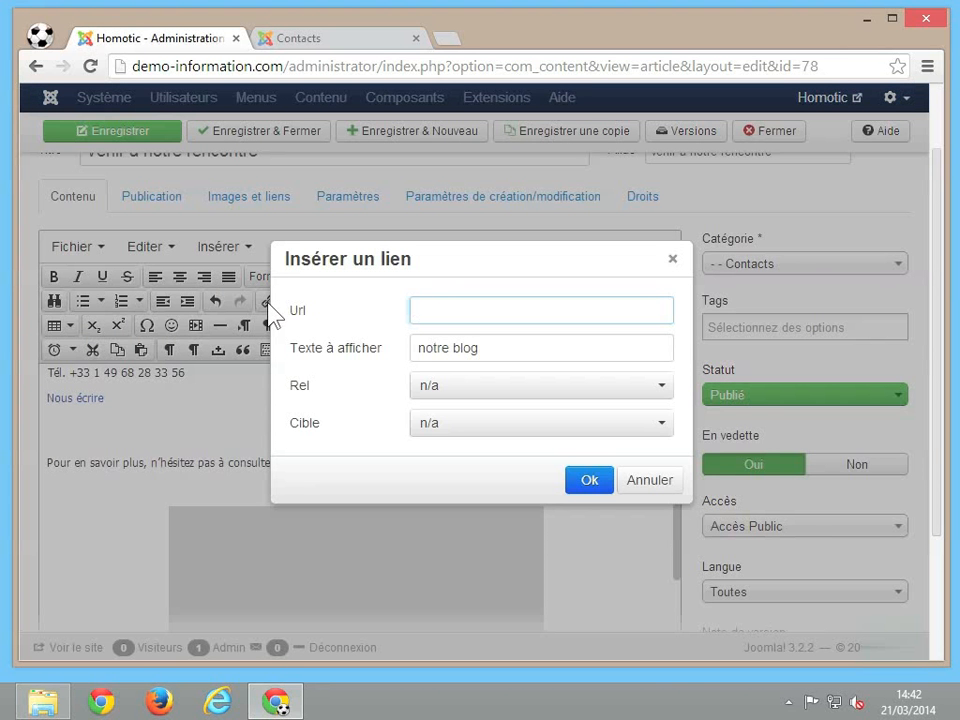
text(httb)
key(BackSpace)
text(p://blog.homotic )
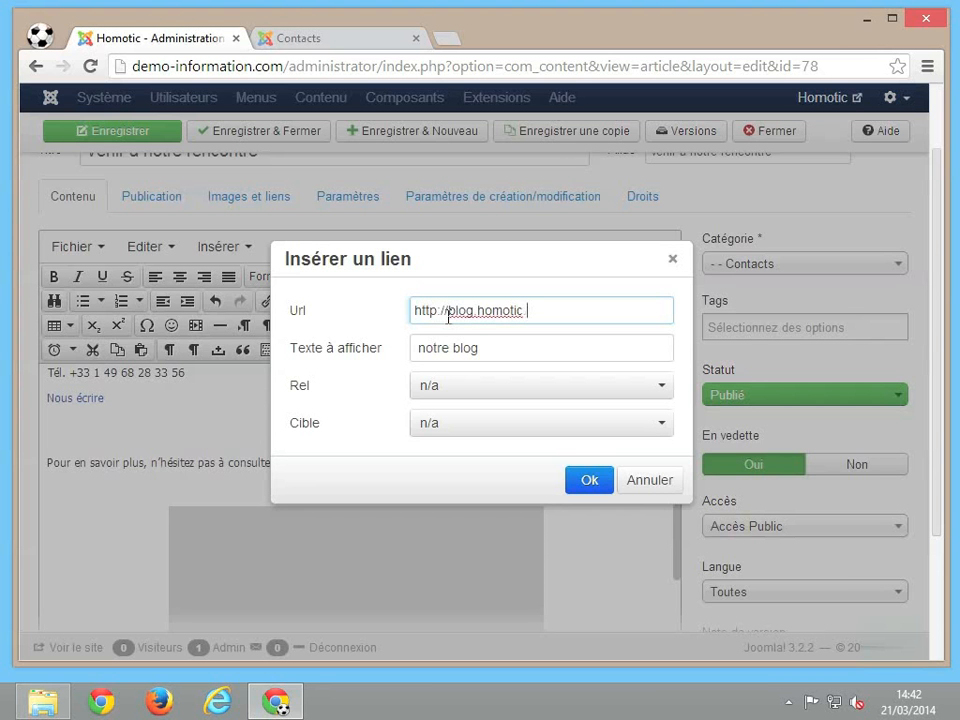
text(com)
click(481, 428)
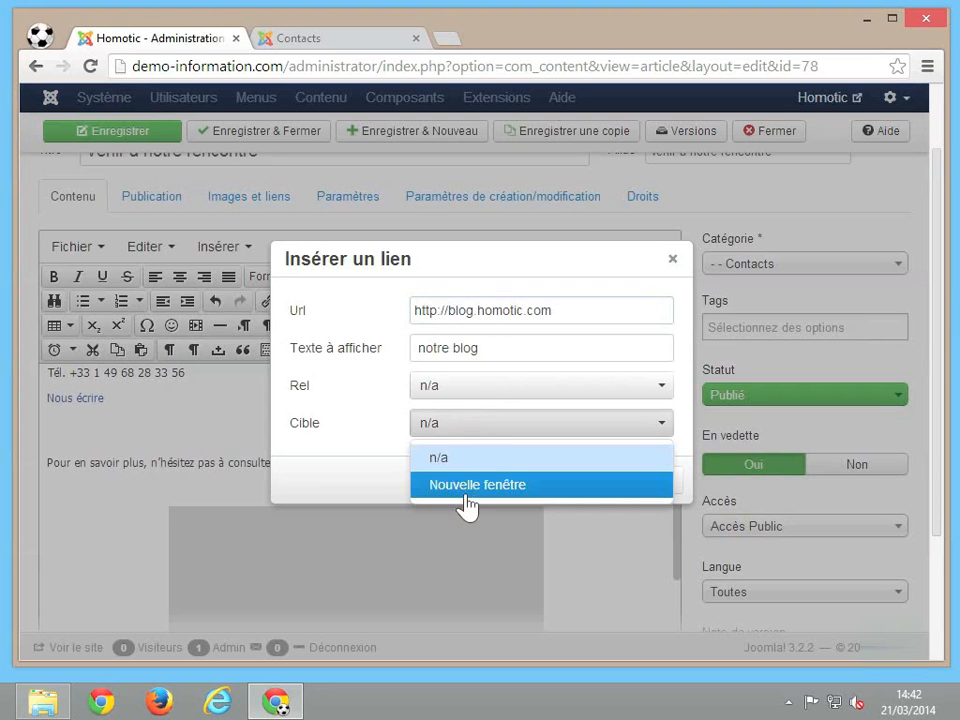
click(465, 493)
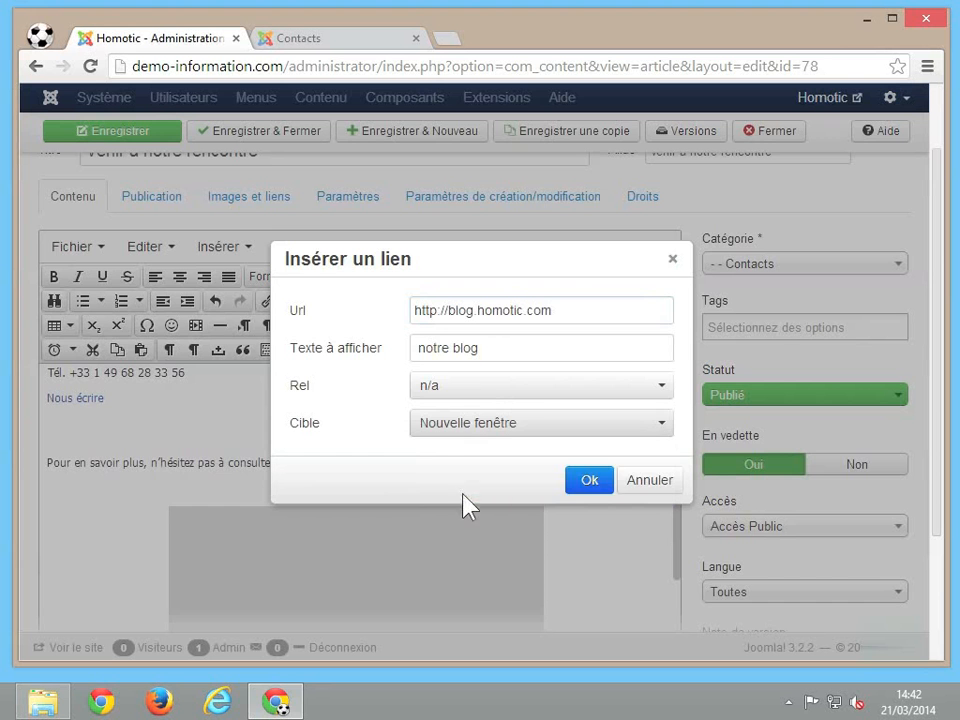
click(590, 480)
click(354, 466)
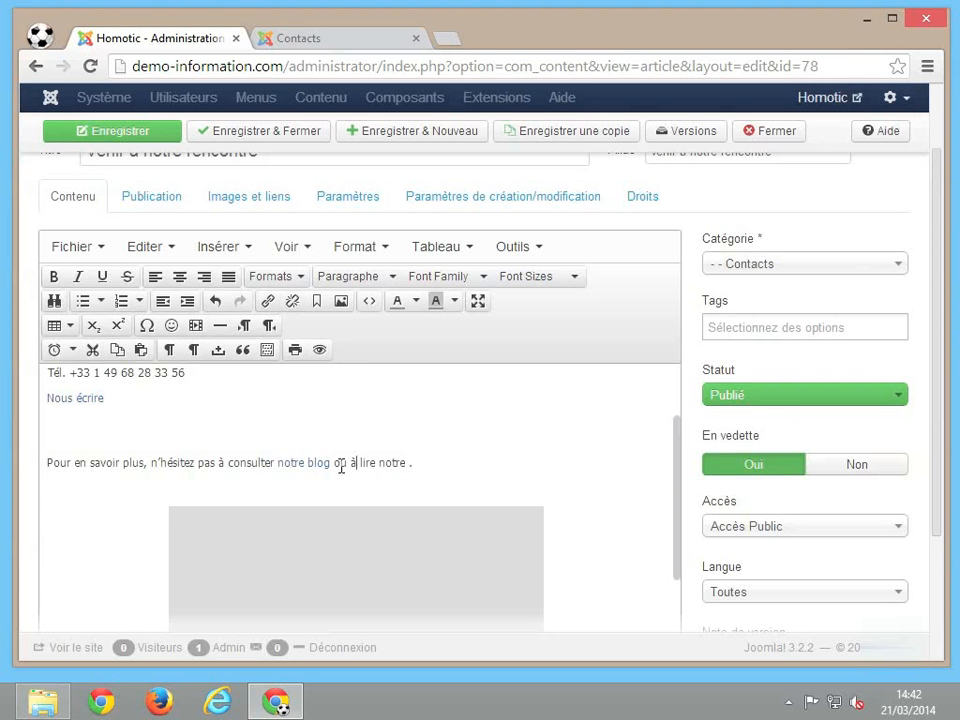
After 'notre', insert a link to the Dossier de Presse article found by searching 'dossier'.
click(409, 467)
scroll(466, 452, down, 1)
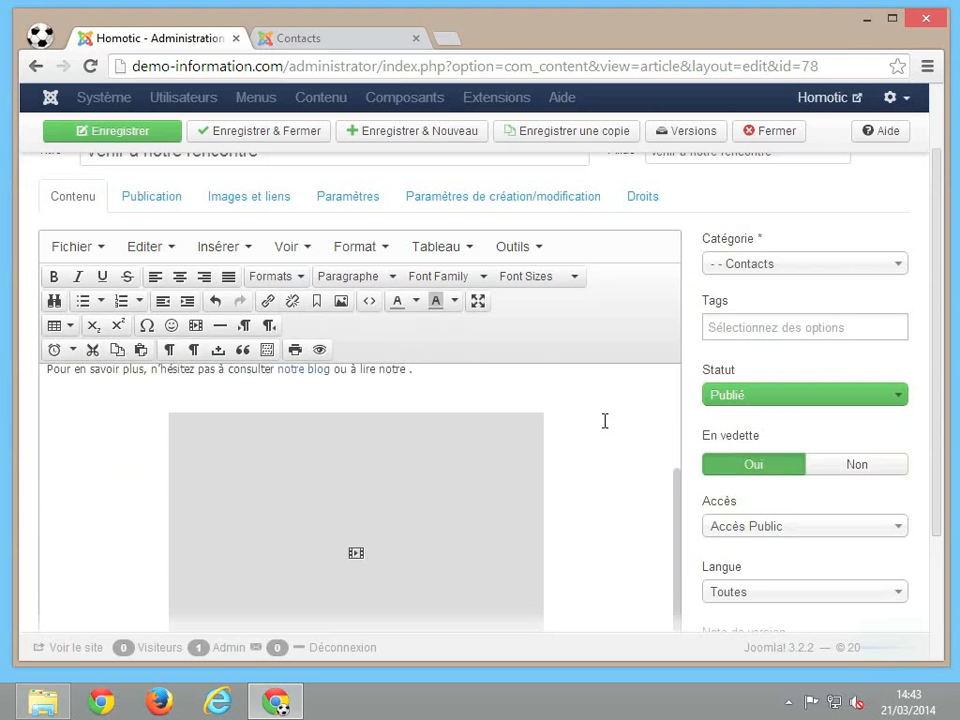
scroll(604, 421, down, 3)
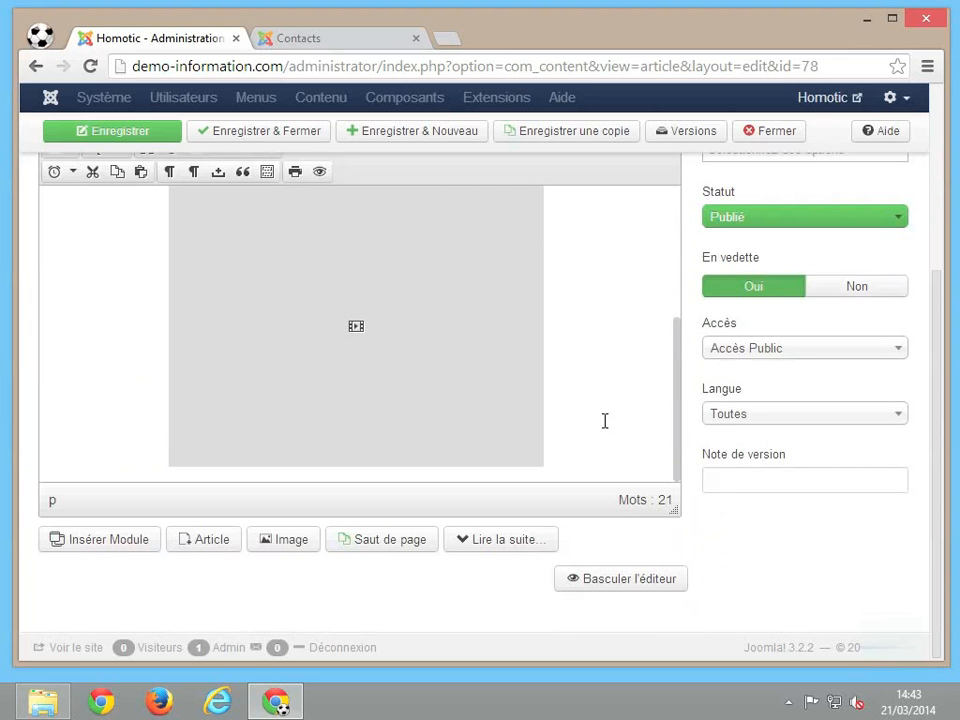
click(222, 541)
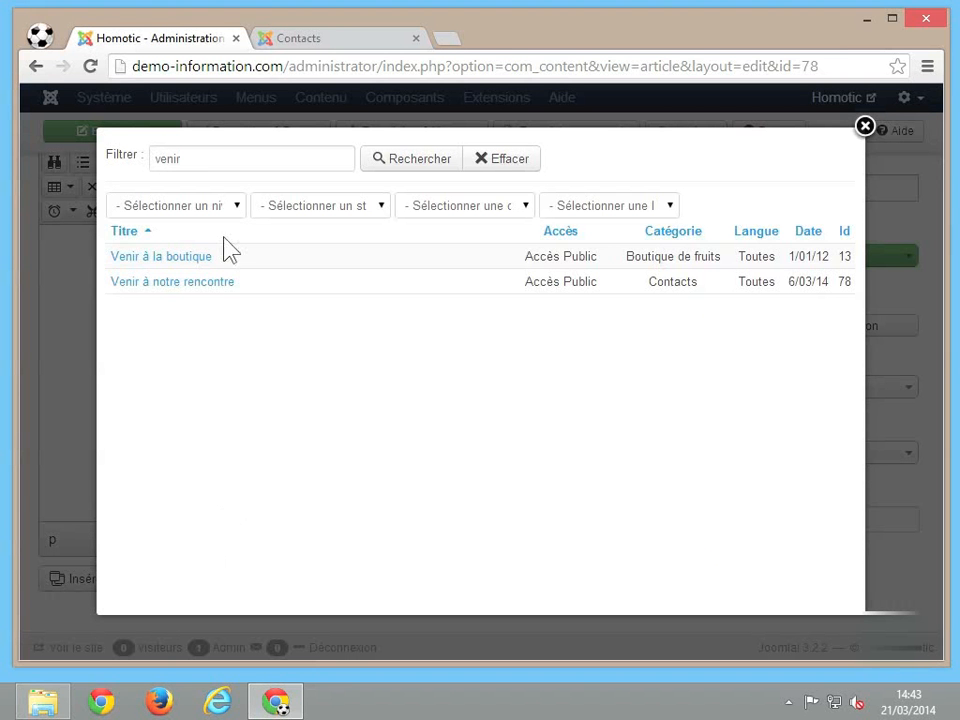
double_click(201, 165)
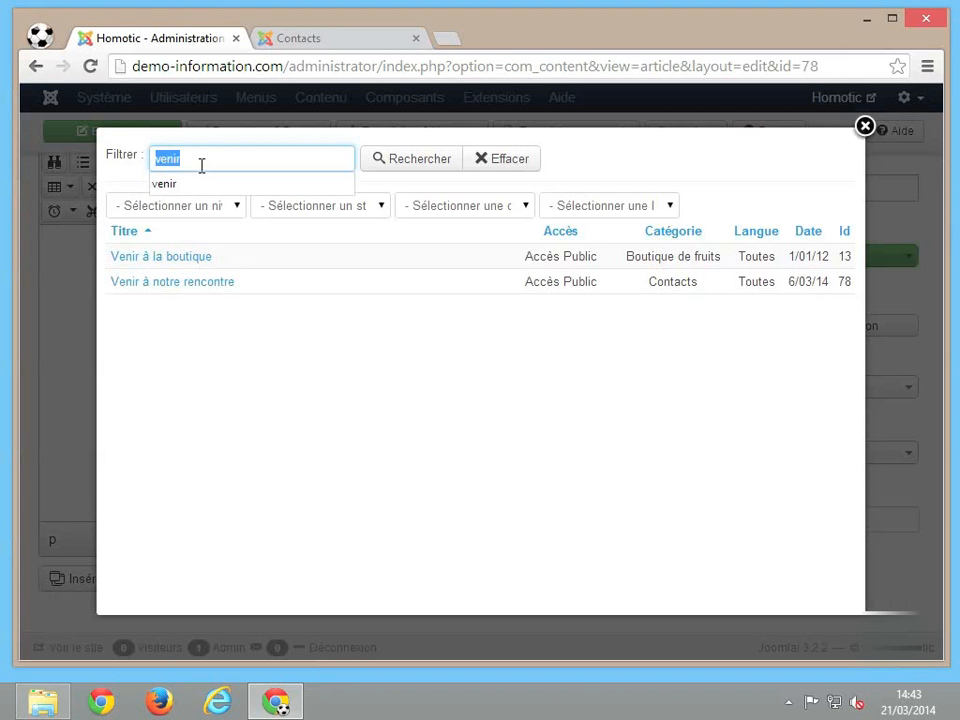
text(dos)
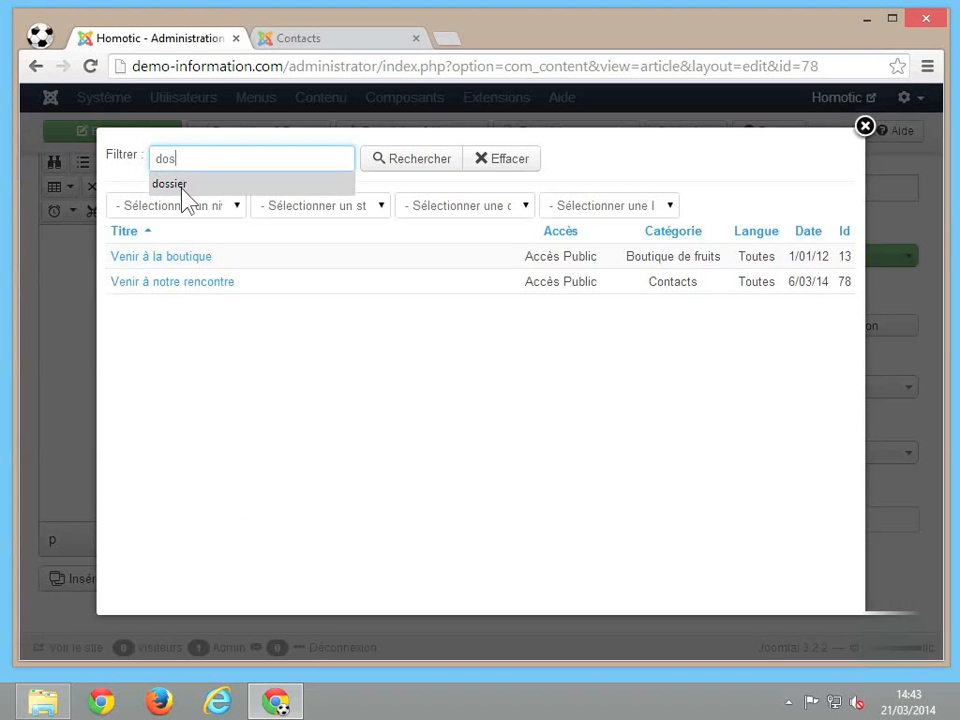
click(182, 190)
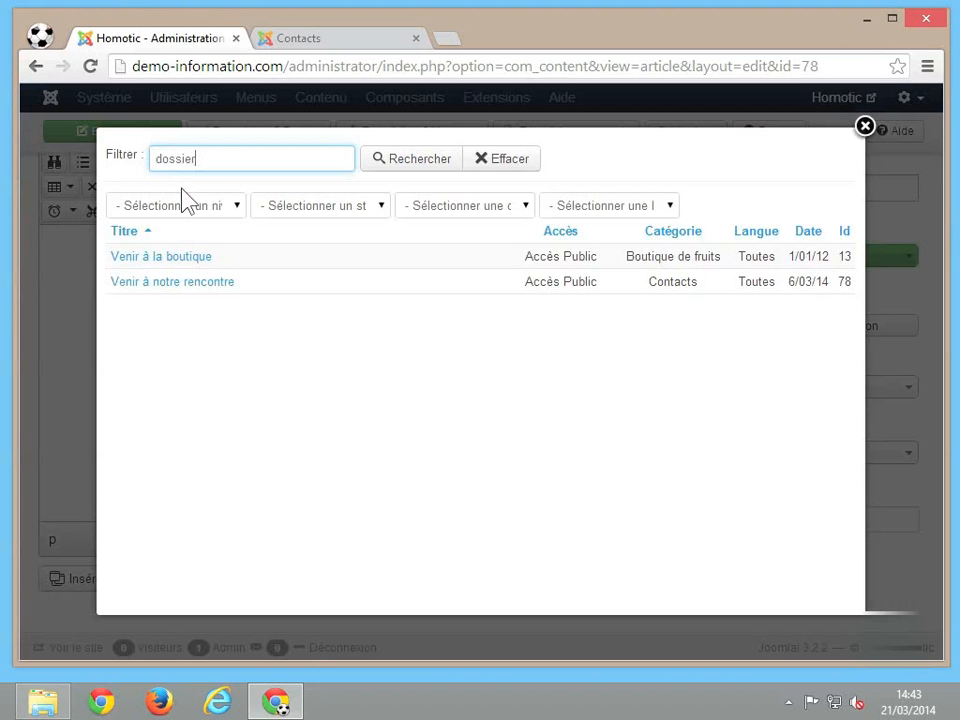
click(386, 166)
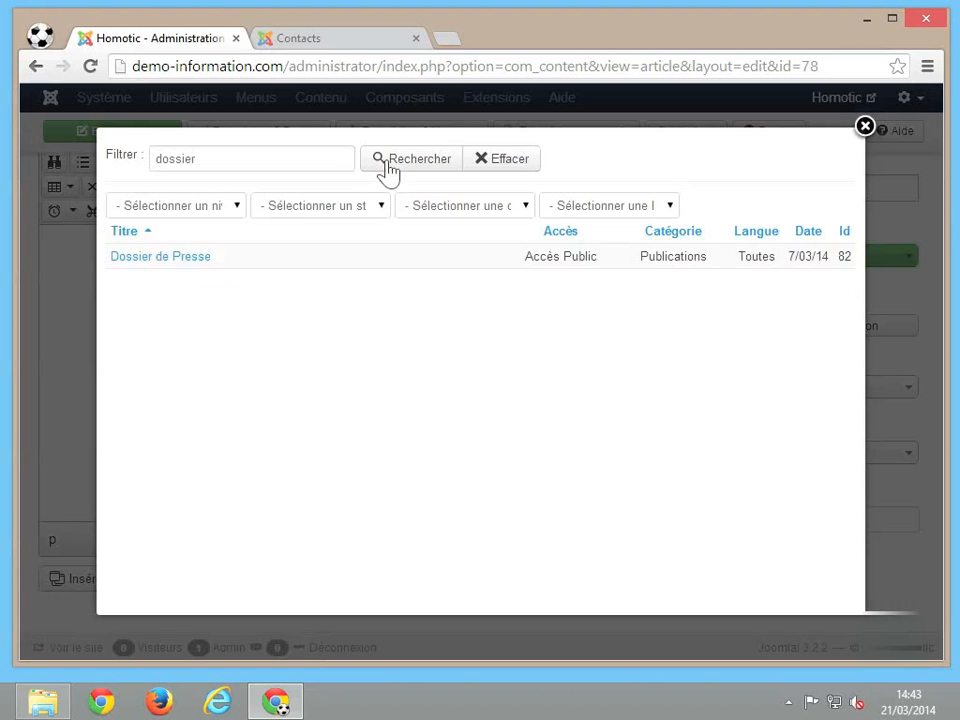
click(178, 259)
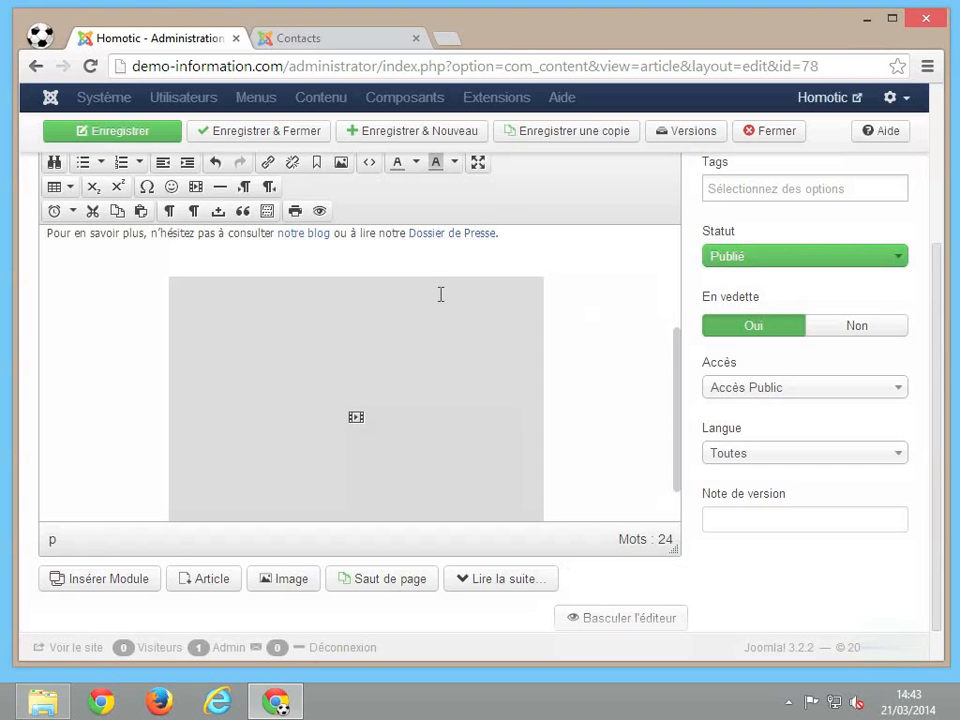
Save the article, reload the public Contacts page, and test the Nous écrire link.
scroll(590, 315, up, 2)
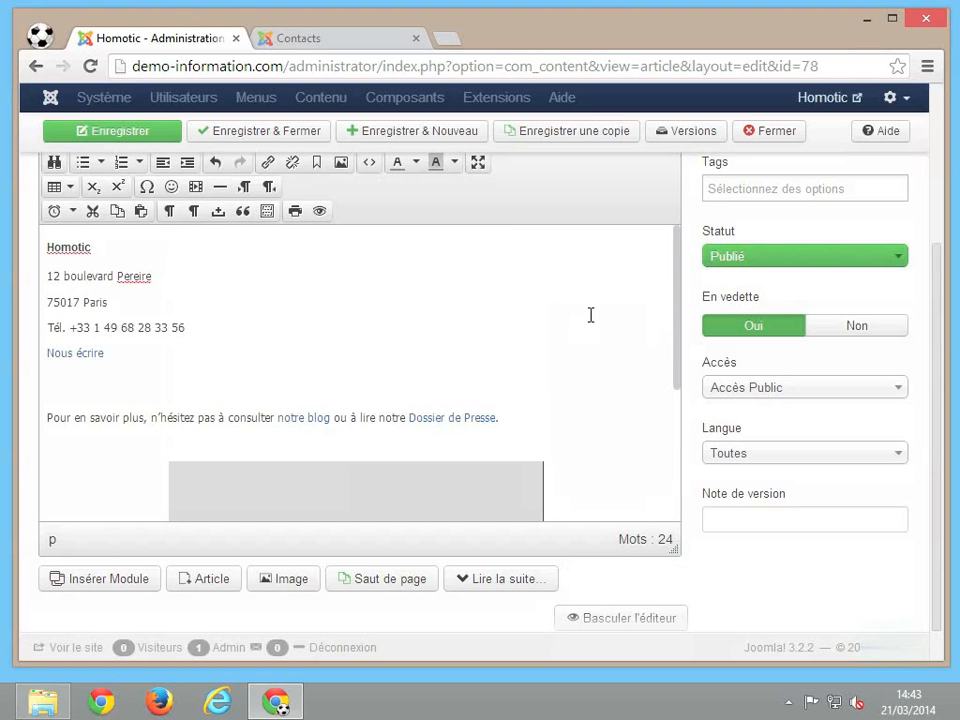
click(153, 136)
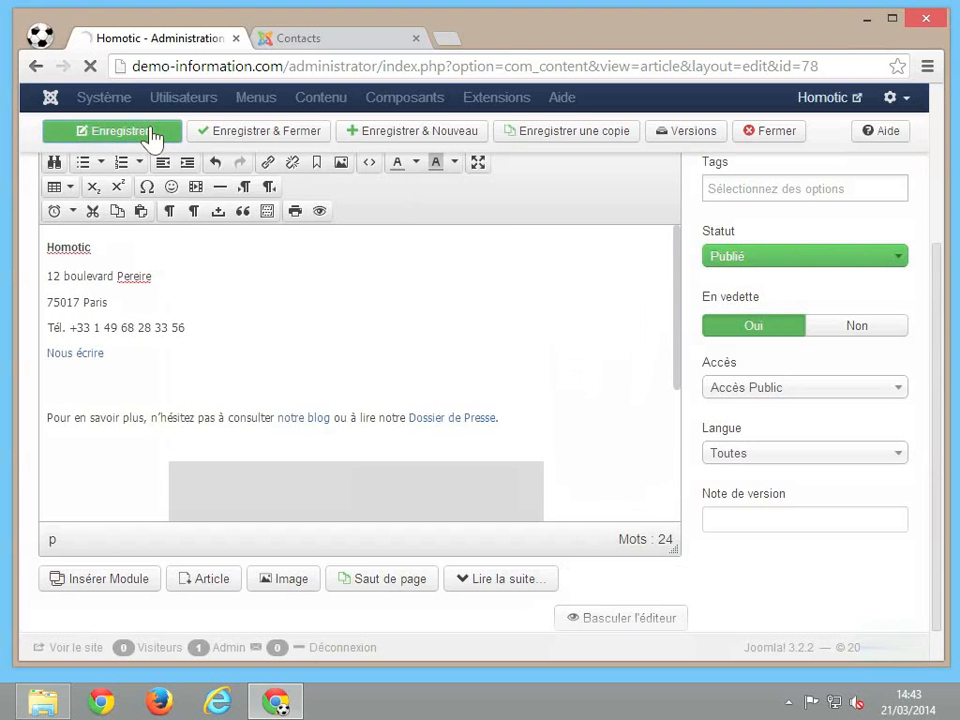
click(318, 45)
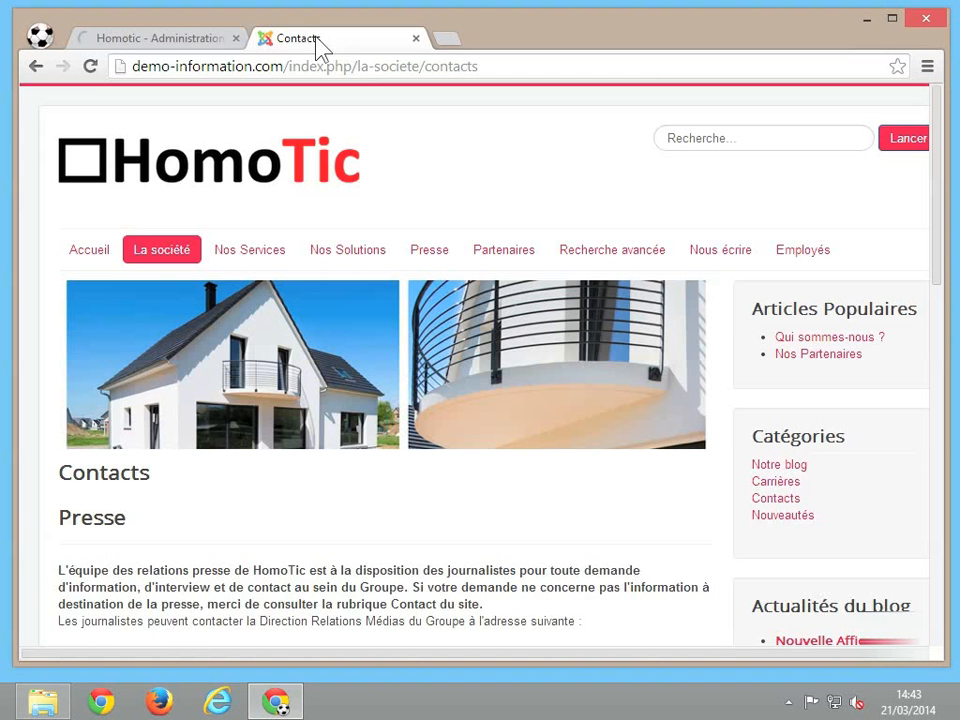
click(90, 66)
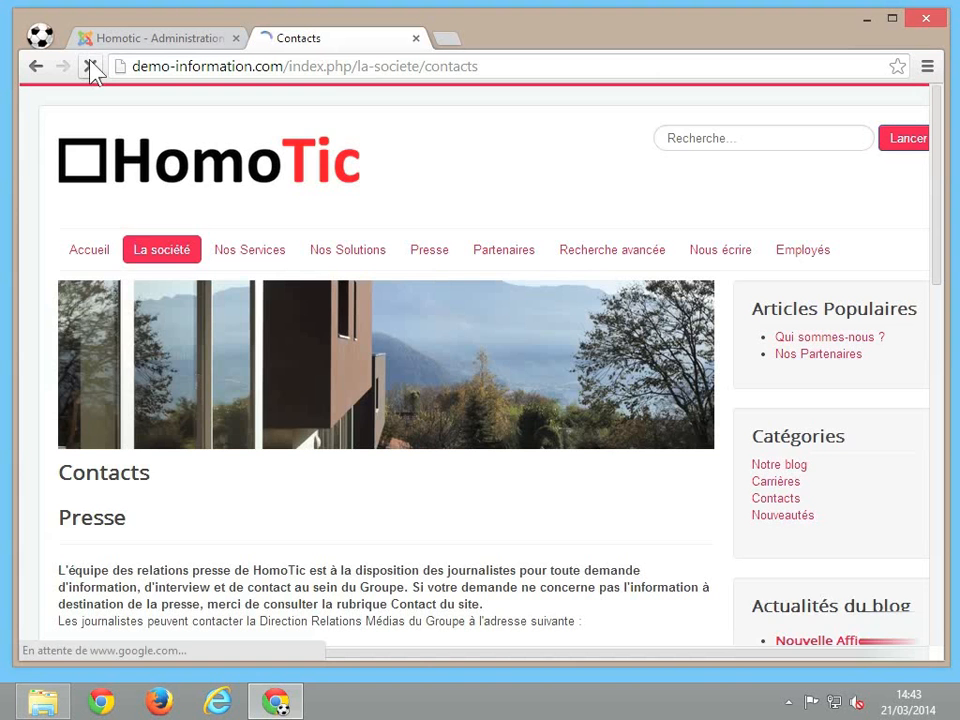
scroll(352, 511, down, 6)
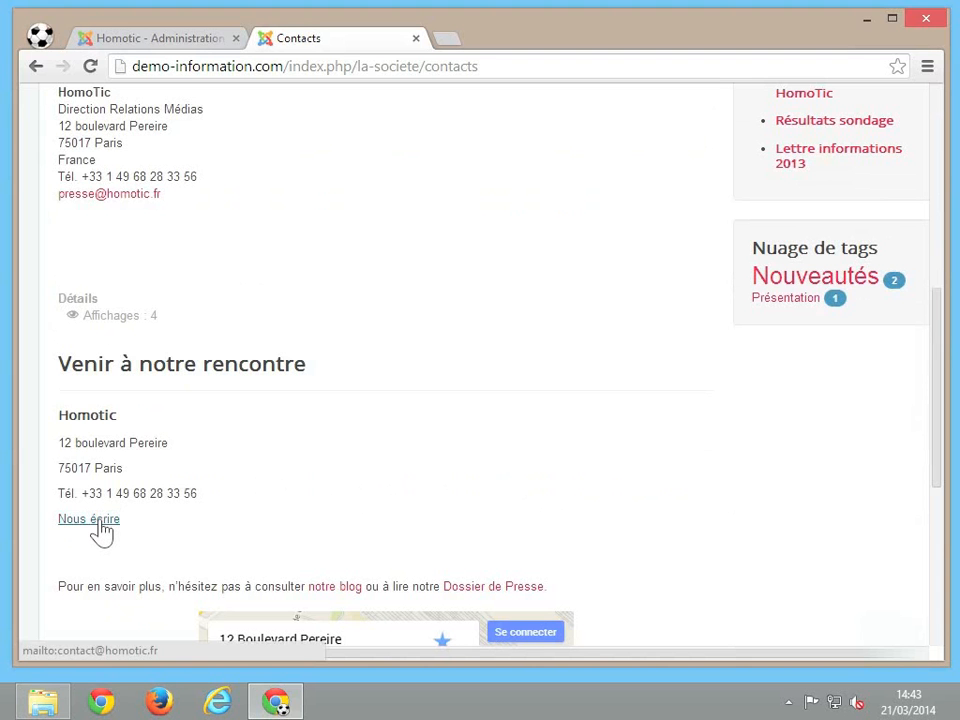
click(100, 520)
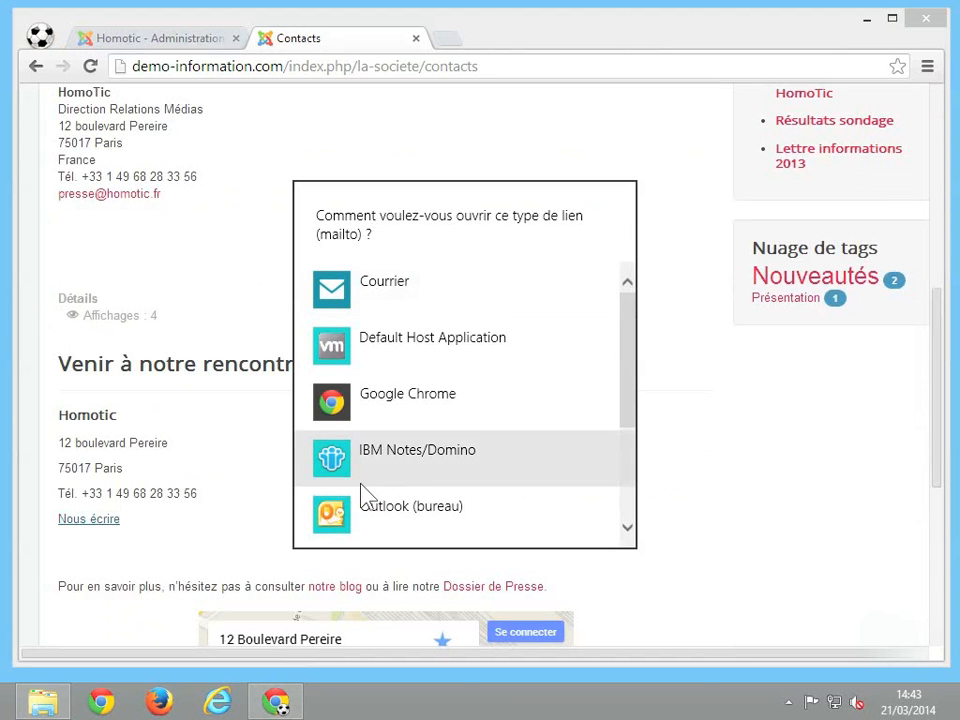
click(377, 303)
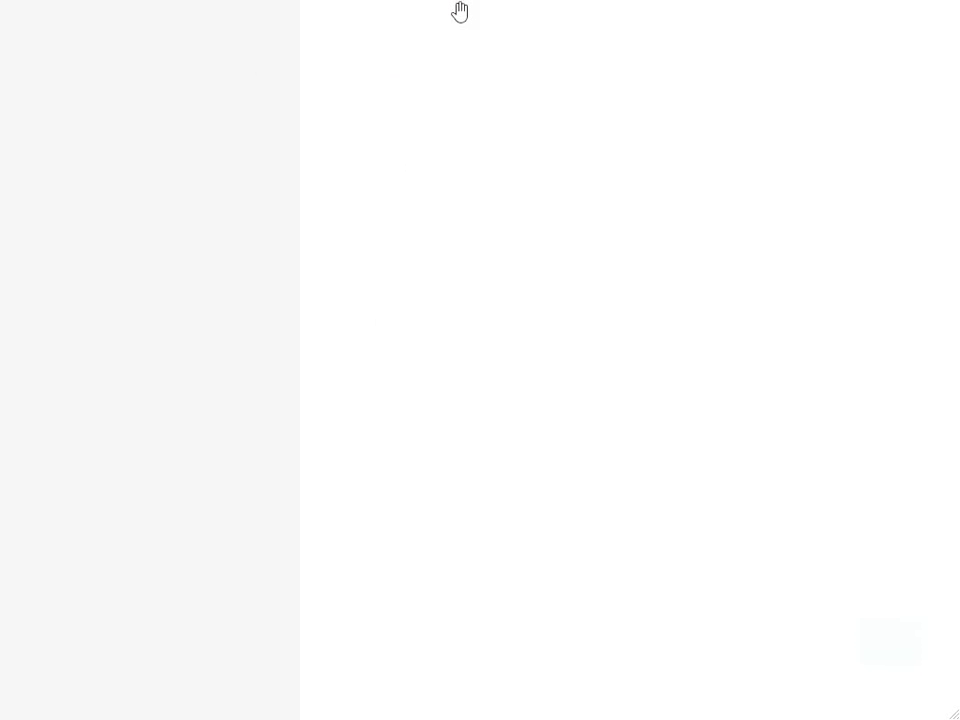
drag(460, 12, 432, 719)
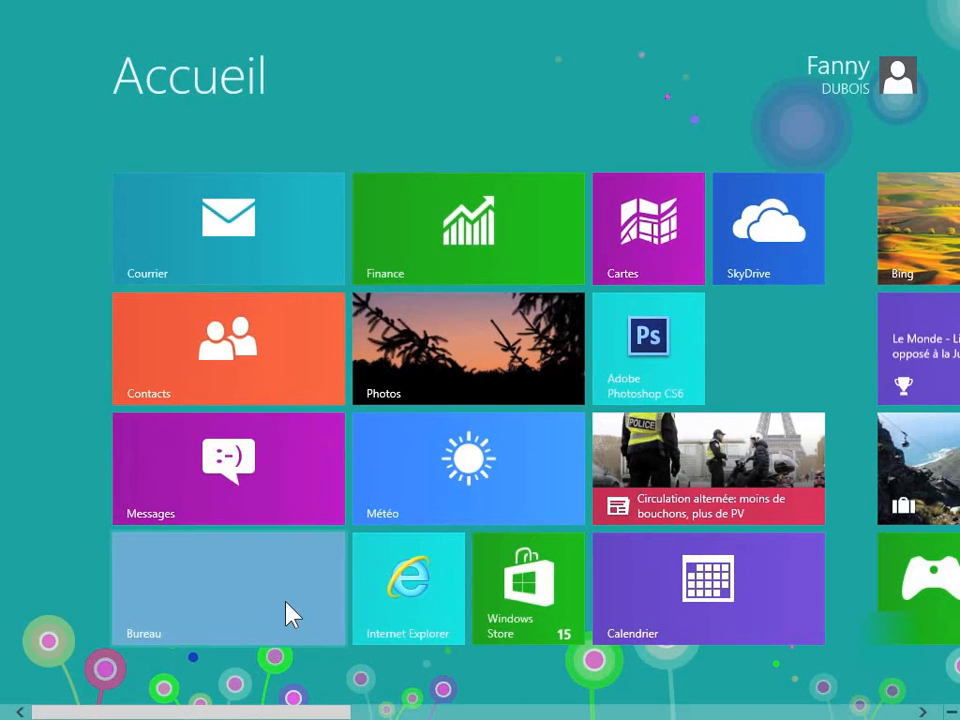
click(287, 613)
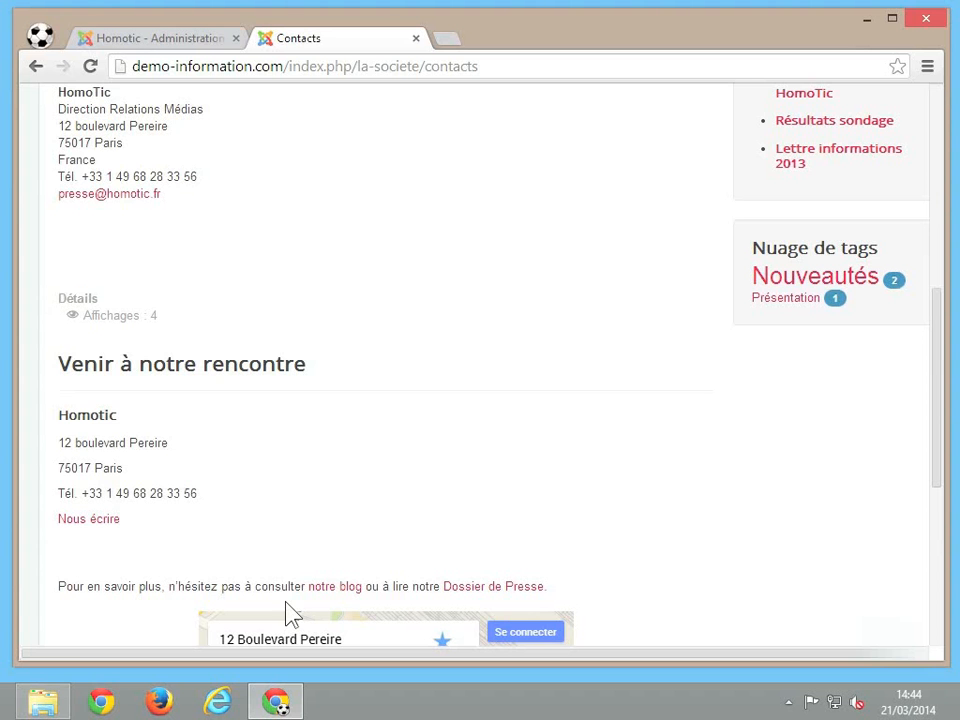
Test the notre blog link, then follow Dossier de Presse from the Contacts page.
click(338, 588)
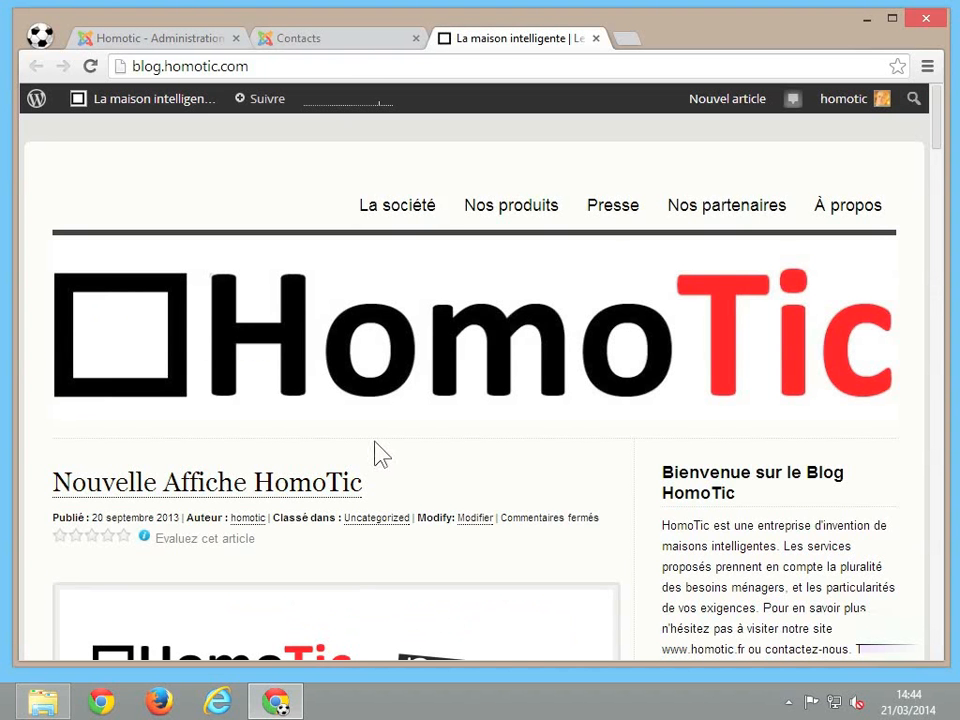
click(343, 40)
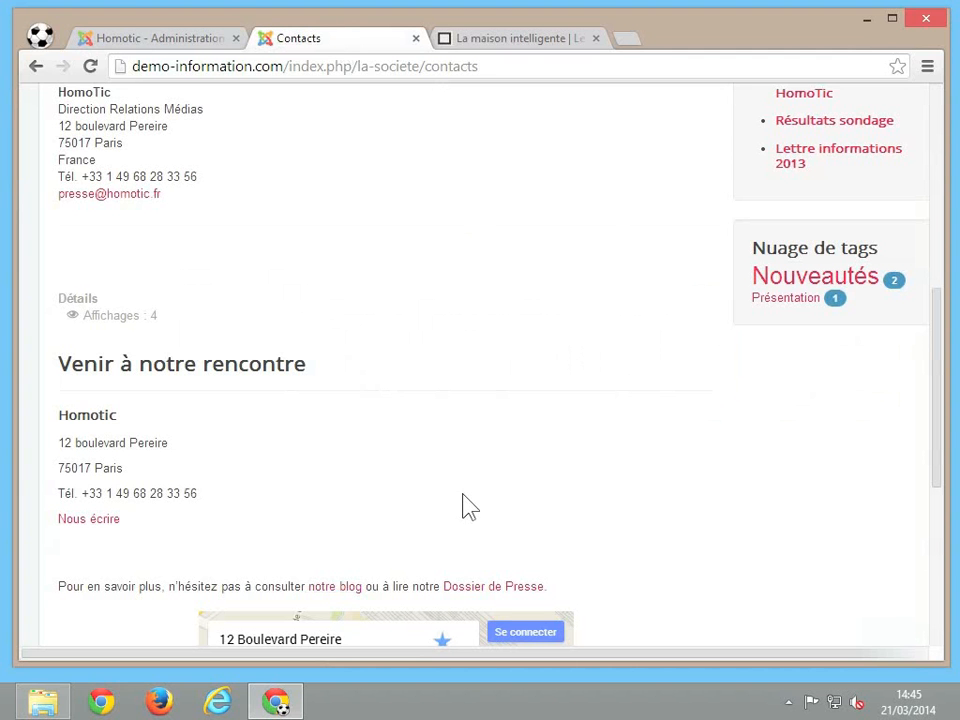
click(496, 588)
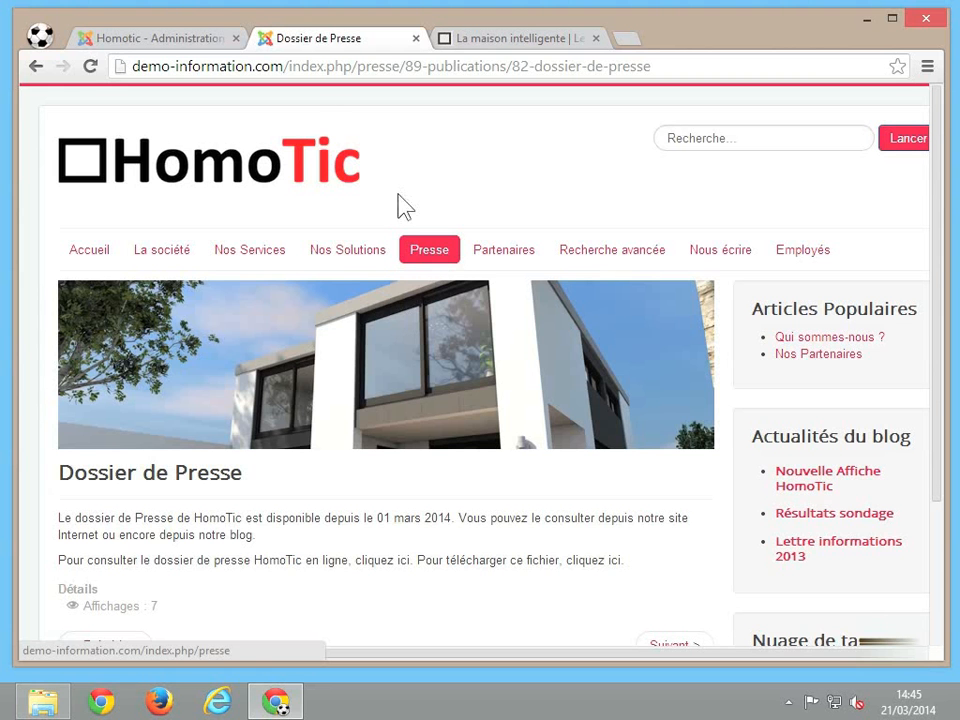
In the admin article editor, unlink 'Nous écrire' so it becomes plain text.
click(193, 46)
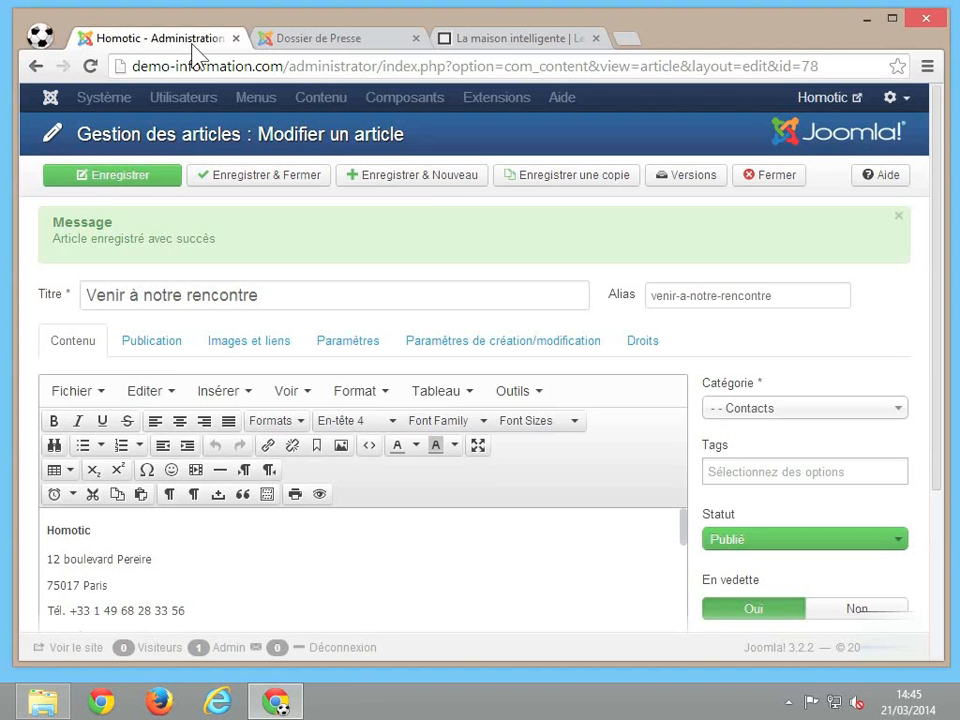
click(316, 570)
scroll(316, 571, down, 1)
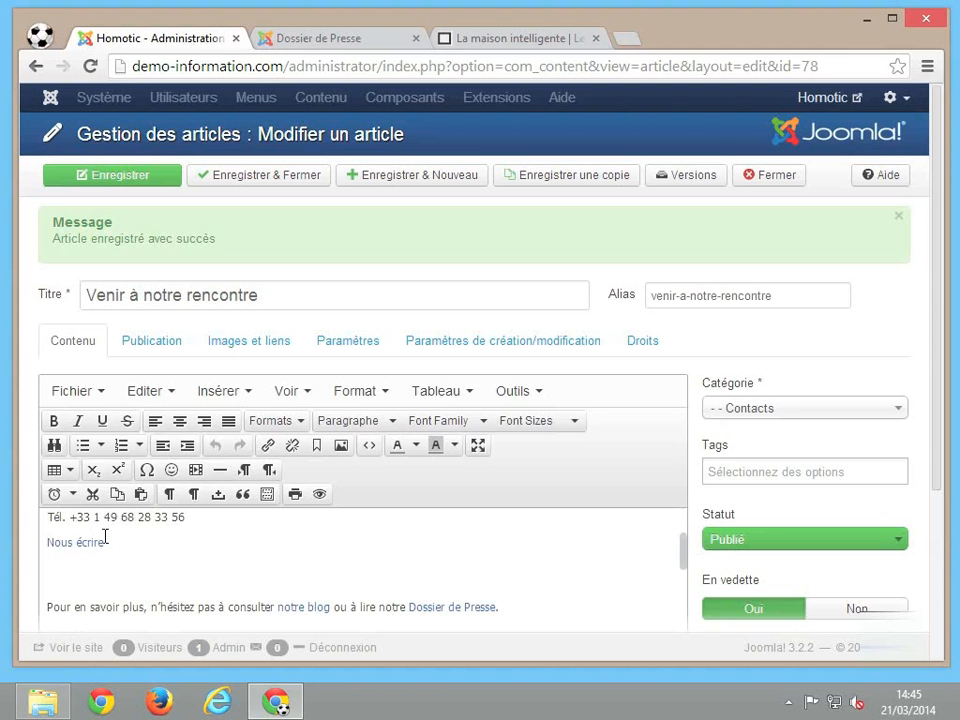
drag(105, 541, 42, 541)
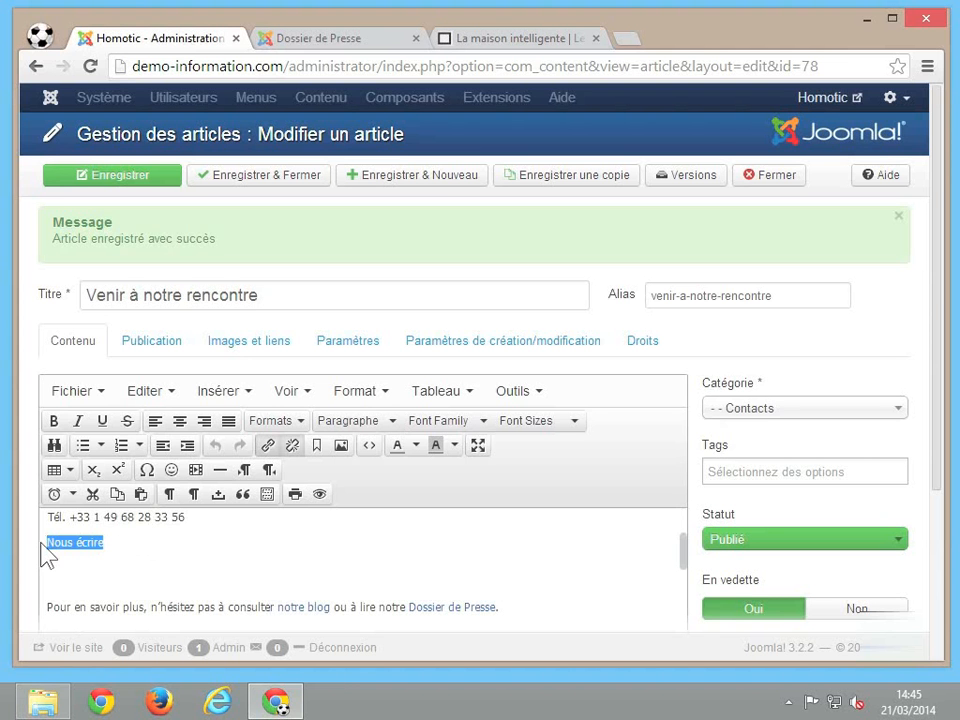
click(292, 449)
click(150, 540)
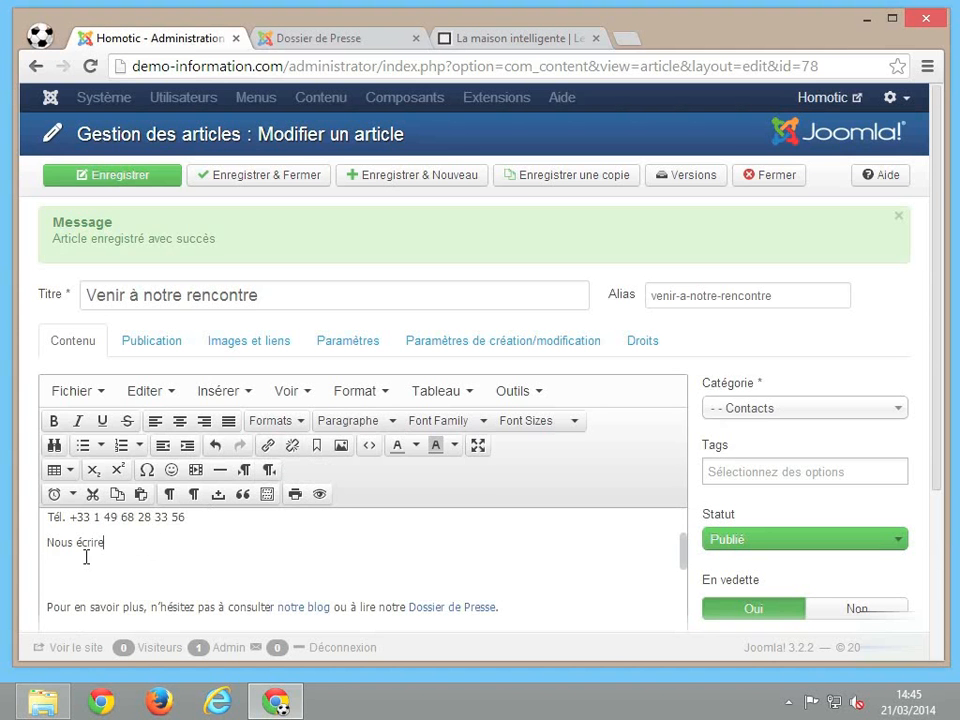